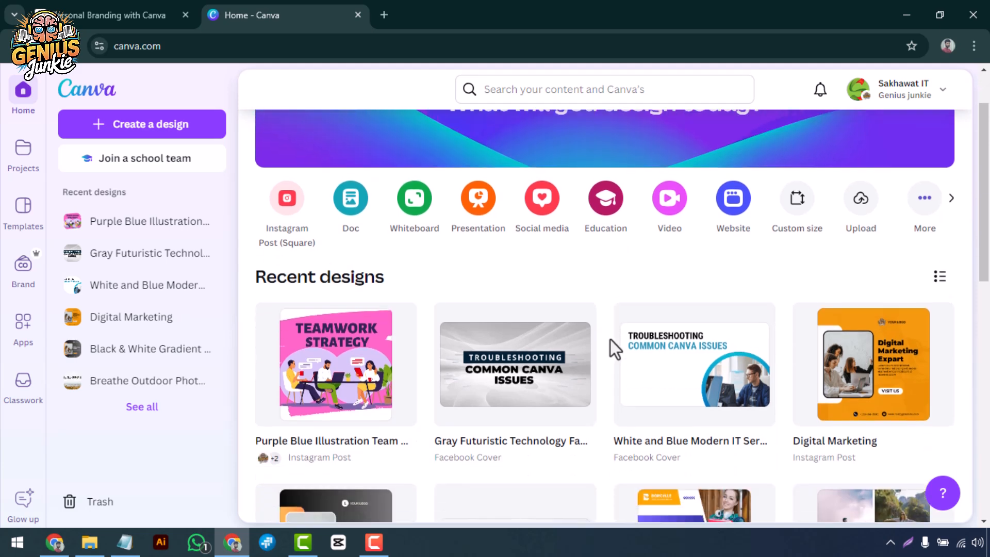
Go from the account menu's Settings to the team's People page to see the 4 members.
{"action": "scroll", "coordinate": [606, 340], "scroll_direction": "up", "scroll_amount": 1}
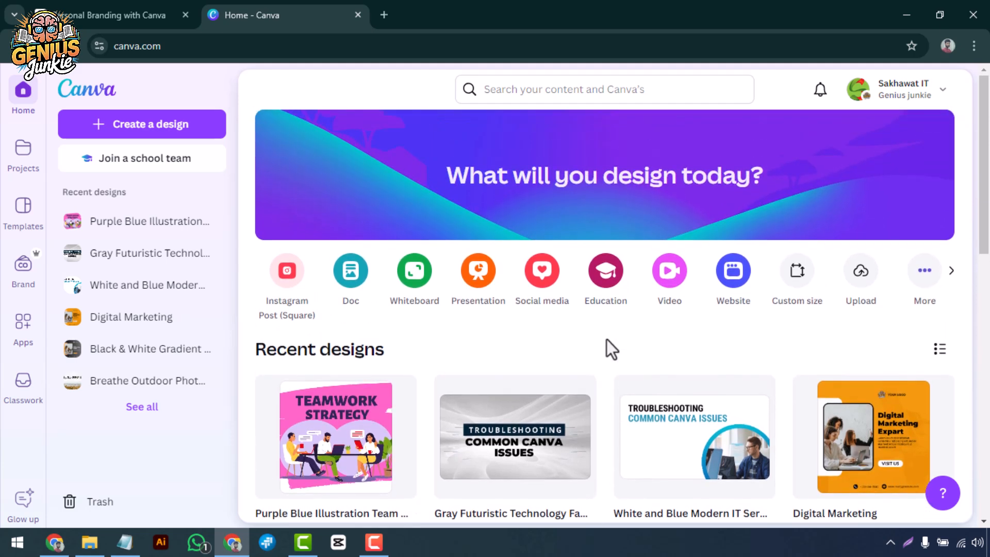
{"action": "scroll", "coordinate": [606, 340], "scroll_direction": "down", "scroll_amount": 1}
{"action": "scroll", "coordinate": [607, 339], "scroll_direction": "up", "scroll_amount": 1}
{"action": "scroll", "coordinate": [606, 339], "scroll_direction": "down", "scroll_amount": 1}
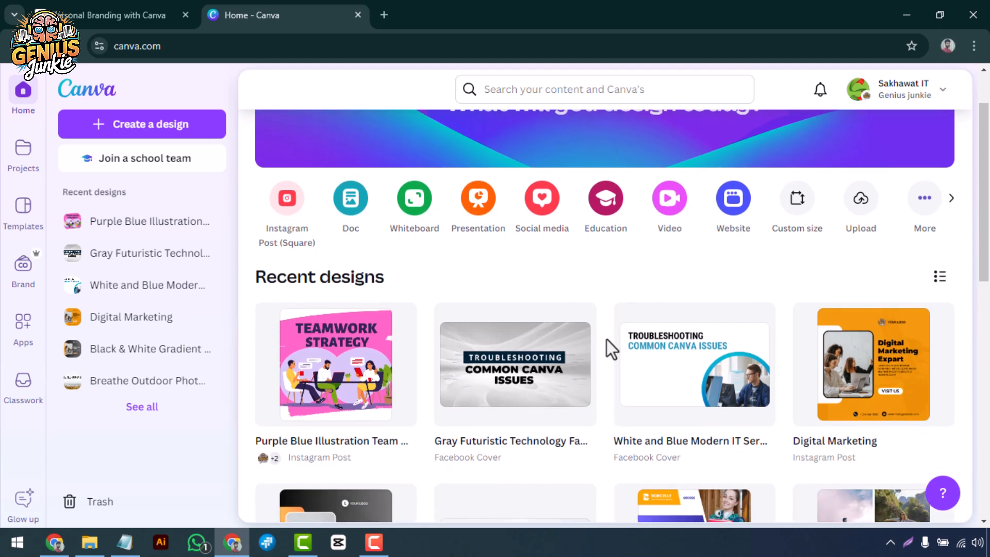
{"action": "scroll", "coordinate": [606, 339], "scroll_direction": "up", "scroll_amount": 1}
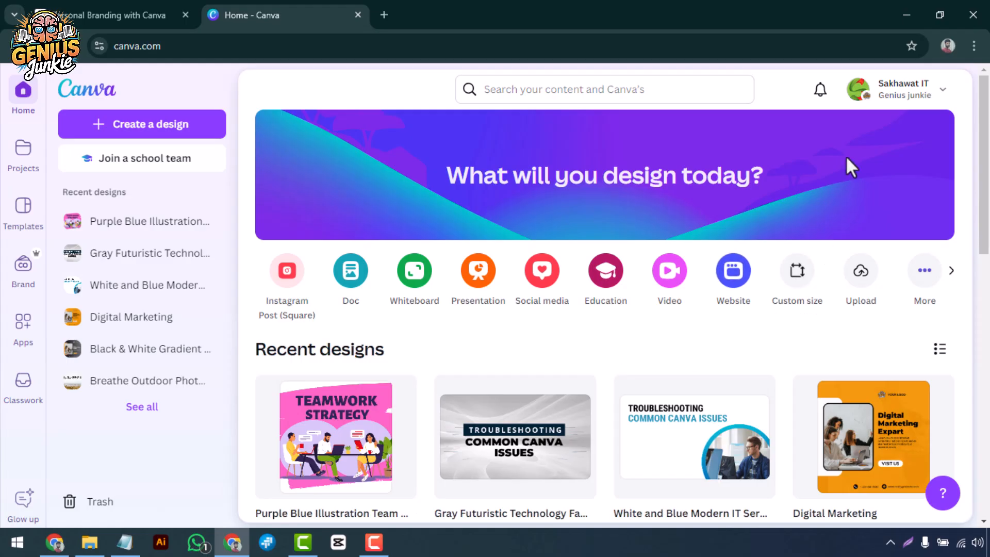
{"action": "left_click", "coordinate": [907, 98]}
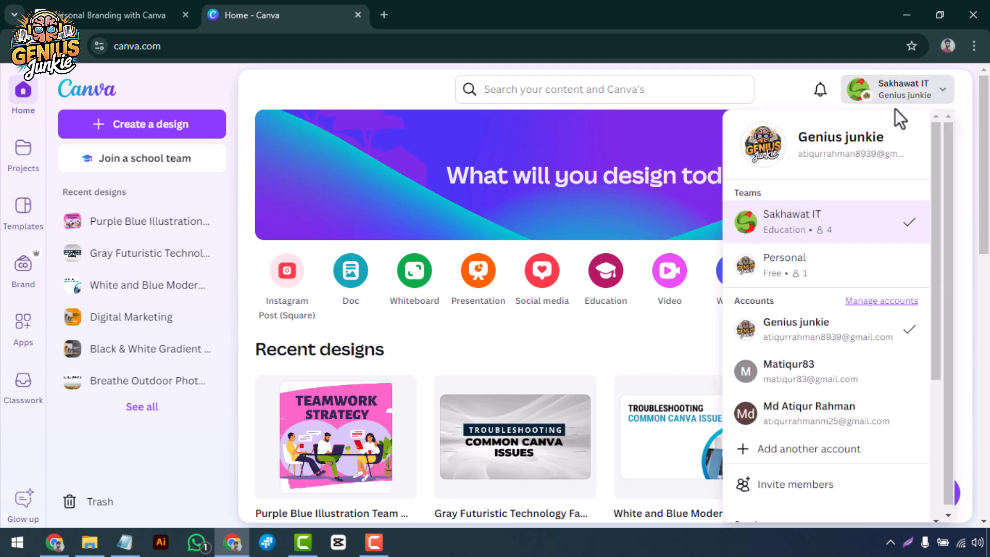
{"action": "scroll", "coordinate": [812, 299], "scroll_direction": "down", "scroll_amount": 5}
{"action": "left_click", "coordinate": [812, 307]}
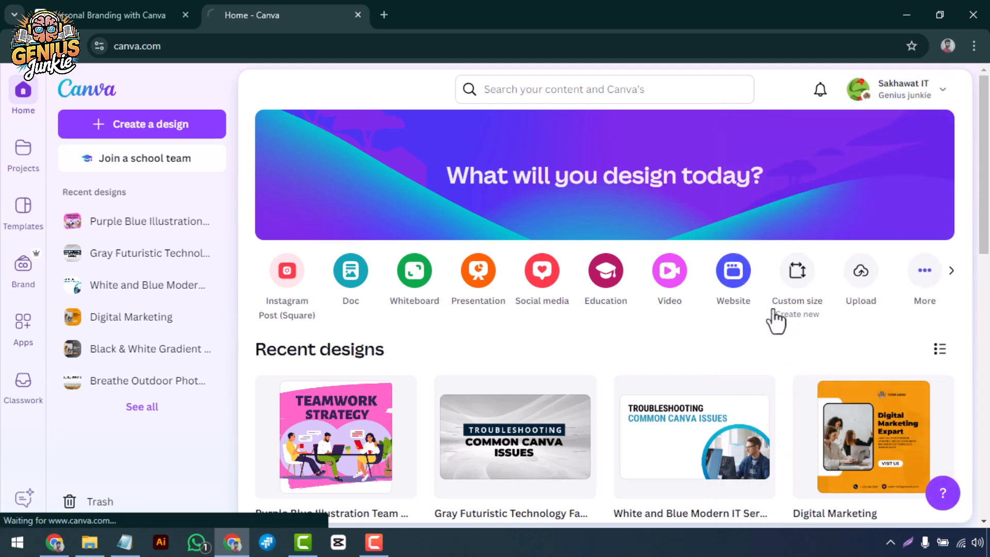
{"action": "scroll", "coordinate": [751, 332], "scroll_direction": "down", "scroll_amount": 2}
{"action": "scroll", "coordinate": [110, 309], "scroll_direction": "down", "scroll_amount": 3}
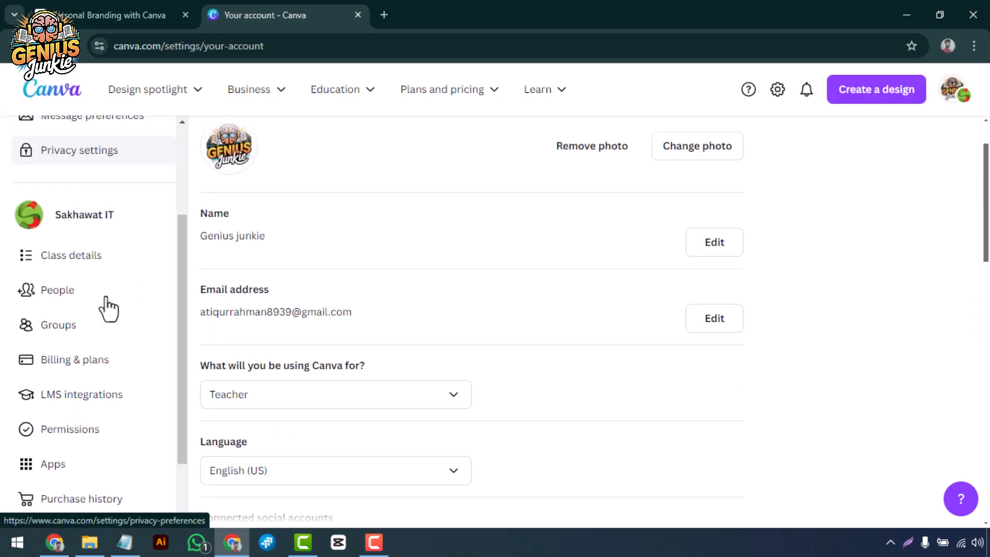
{"action": "left_click", "coordinate": [74, 296]}
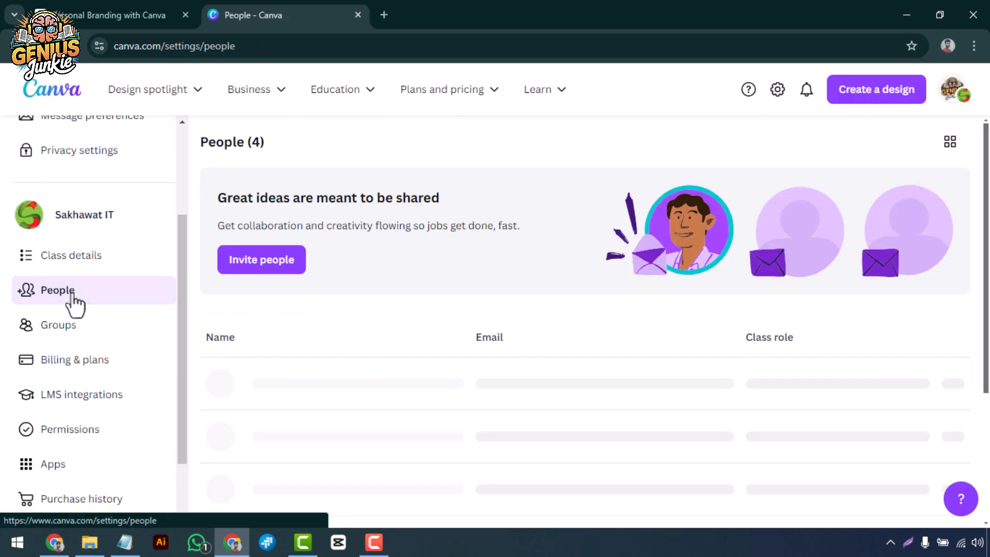
Start an email invitation and enter two invitees' email addresses.
{"action": "left_click", "coordinate": [261, 260]}
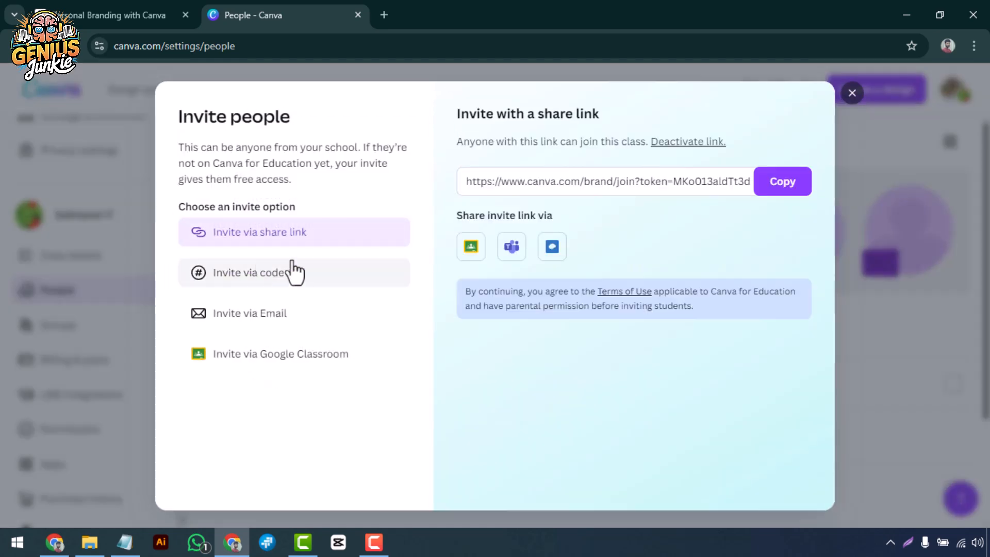
{"action": "left_click", "coordinate": [265, 318]}
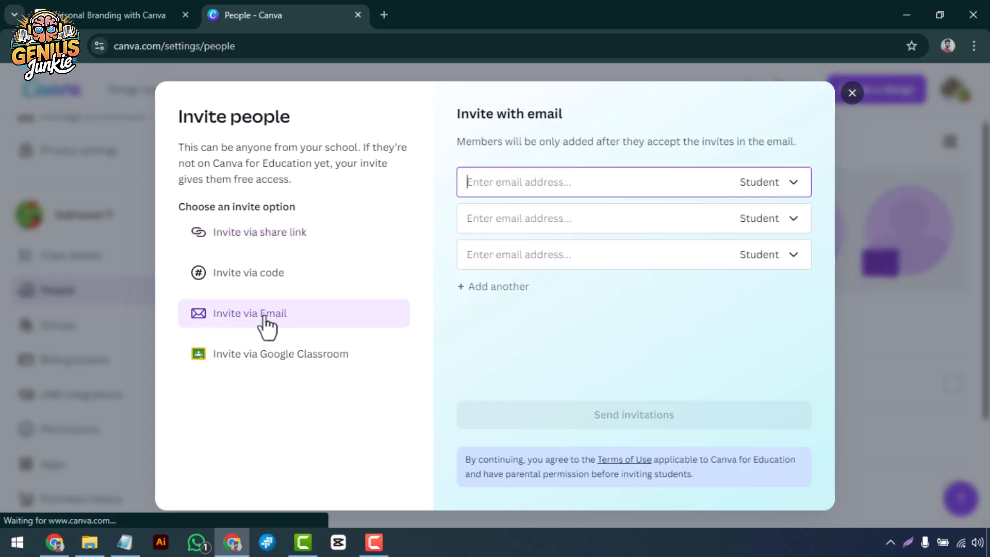
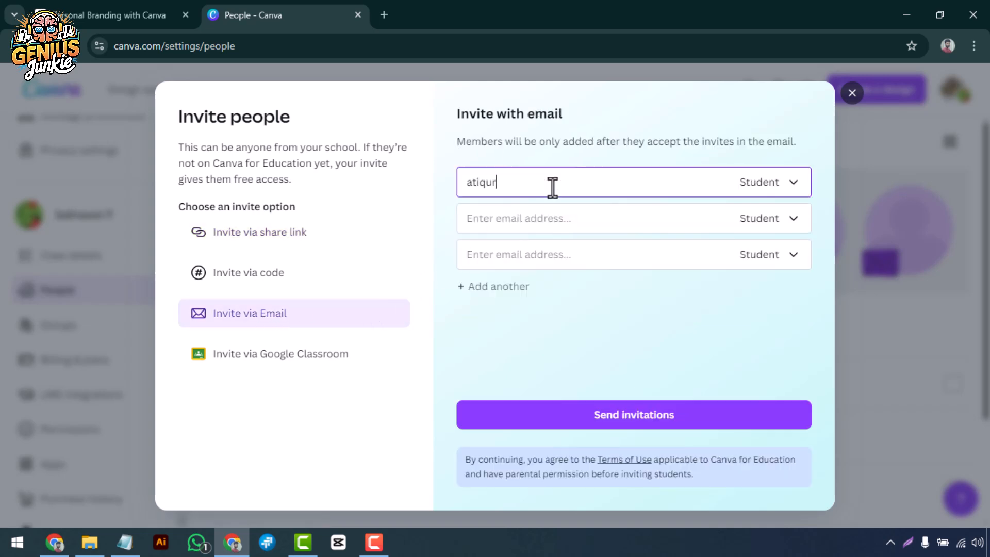
{"action": "left_click", "coordinate": [552, 213]}
{"action": "type", "text": "m"}
Keep the invitees as Students, send the invitations and close the invite window.
{"action": "left_click", "coordinate": [792, 183]}
{"action": "left_click", "coordinate": [790, 188]}
{"action": "left_click", "coordinate": [660, 418]}
{"action": "left_click", "coordinate": [548, 94]}
{"action": "left_click", "coordinate": [850, 95]}
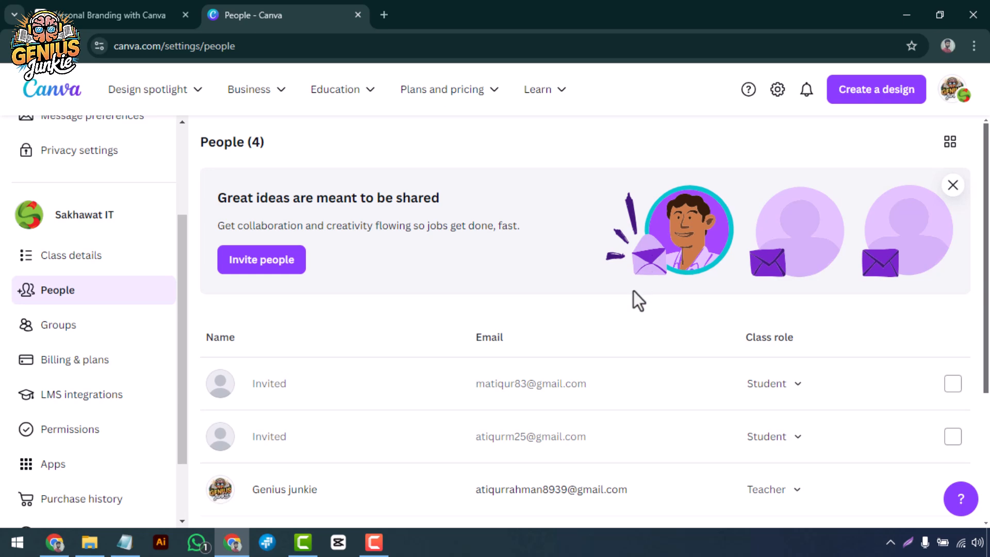
{"action": "scroll", "coordinate": [622, 322], "scroll_direction": "down", "scroll_amount": 2}
{"action": "scroll", "coordinate": [626, 307], "scroll_direction": "down", "scroll_amount": 3}
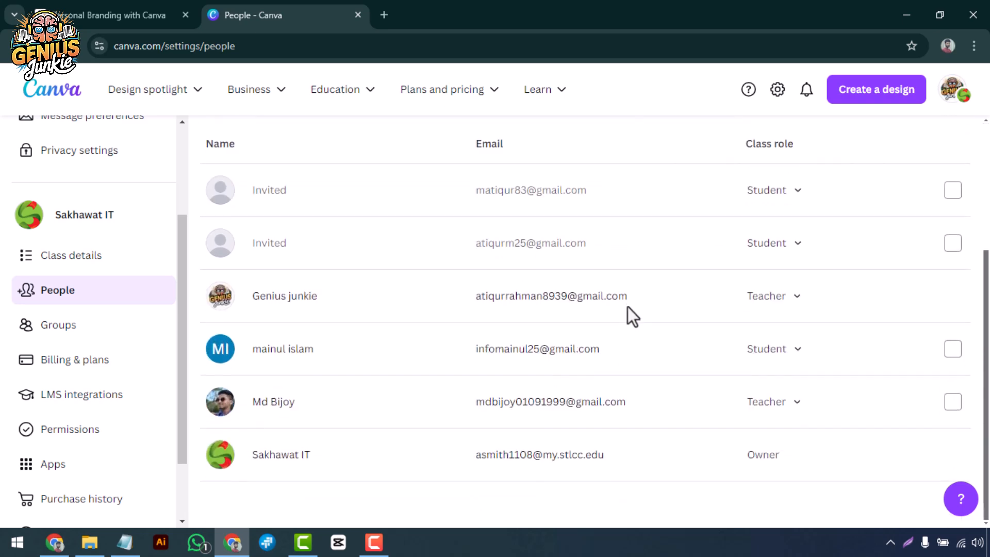
{"action": "scroll", "coordinate": [627, 306], "scroll_direction": "up", "scroll_amount": 3}
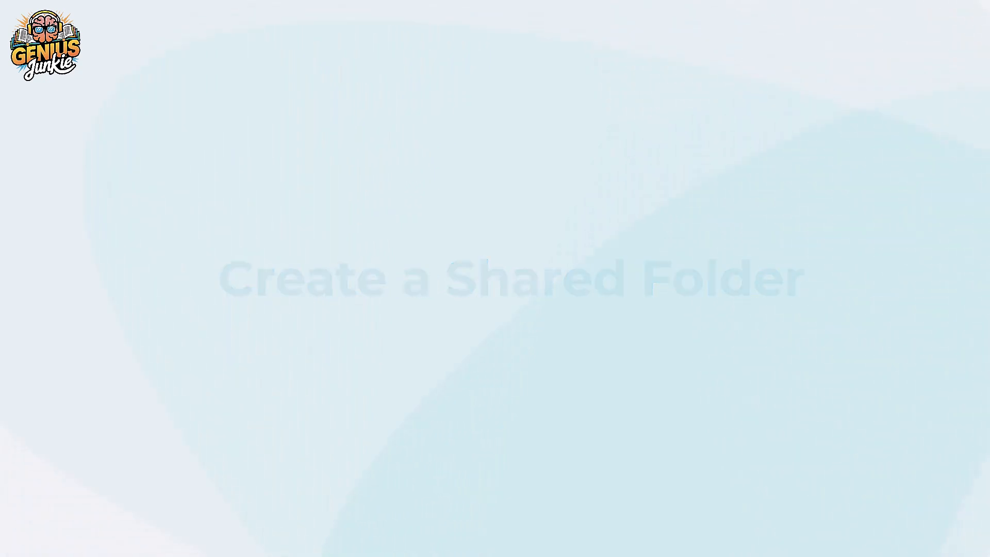
Leave the People settings by returning to the Canva home page via the logo.
{"action": "left_click", "coordinate": [54, 103]}
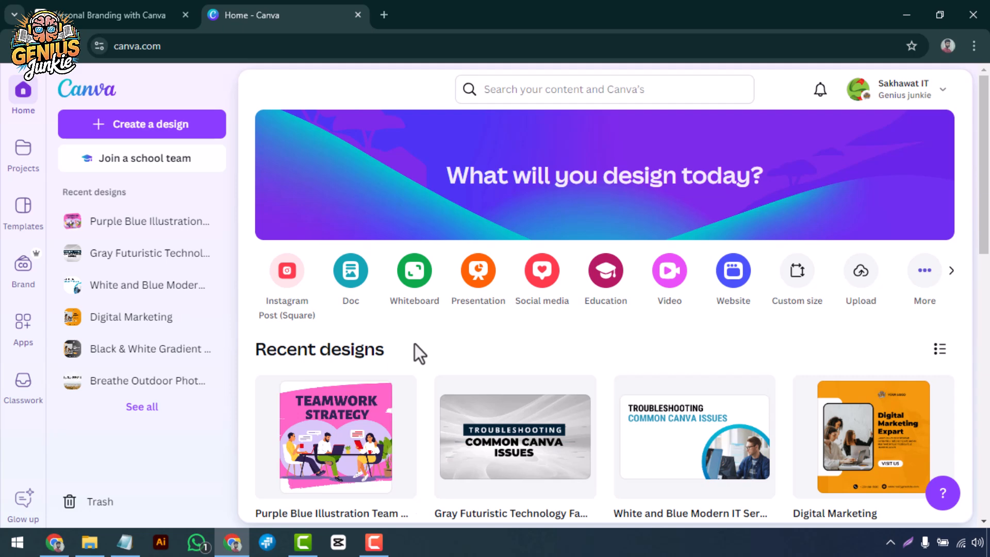
Show only folders on the Projects page.
{"action": "left_click", "coordinate": [20, 157]}
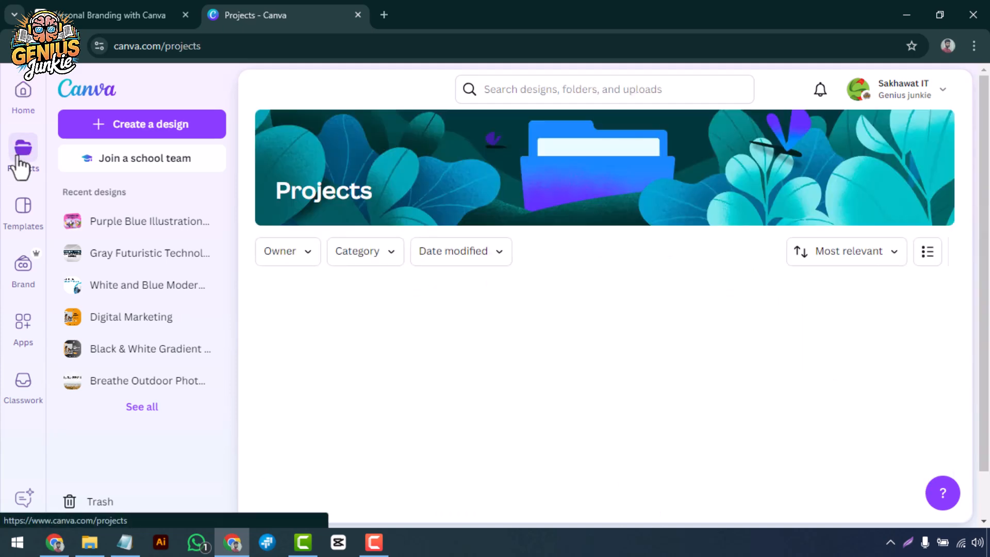
{"action": "scroll", "coordinate": [314, 314], "scroll_direction": "down", "scroll_amount": 2}
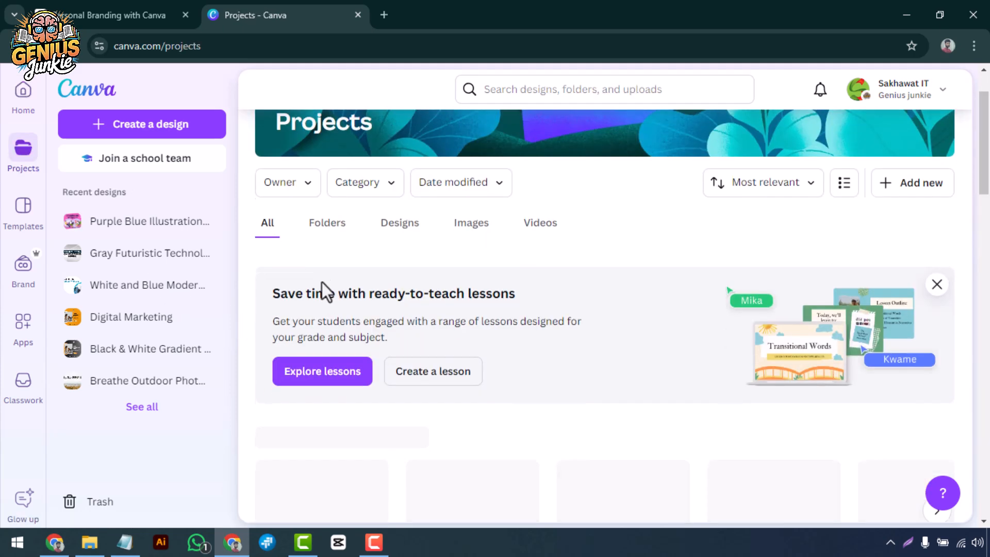
{"action": "left_click", "coordinate": [326, 227]}
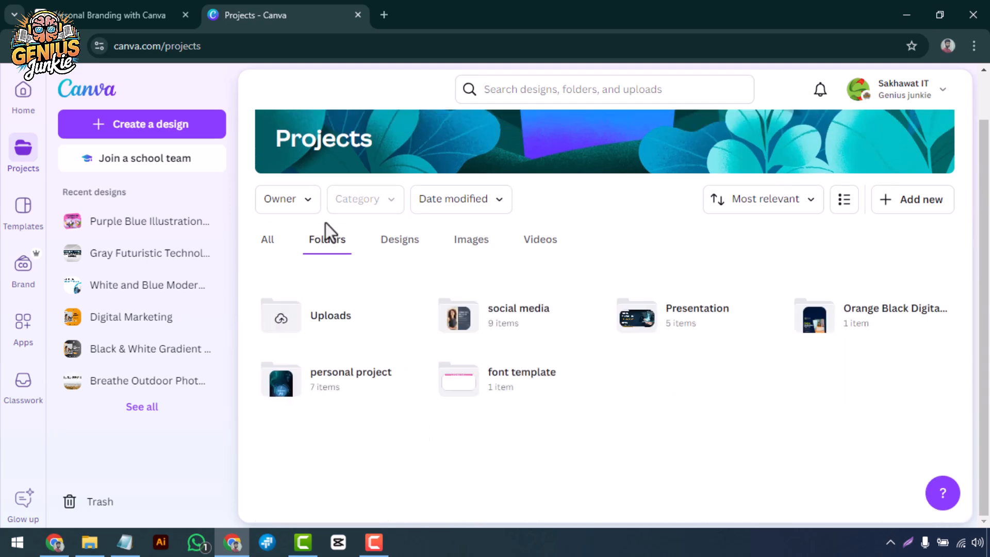
Capitalize the social media folder's first letter to 'S' and bring up its Share options.
{"action": "left_click", "coordinate": [581, 307]}
{"action": "left_click", "coordinate": [671, 89]}
{"action": "left_click", "coordinate": [590, 87]}
{"action": "key", "text": "BackSpace"}
{"action": "type", "text": "Social media post"}
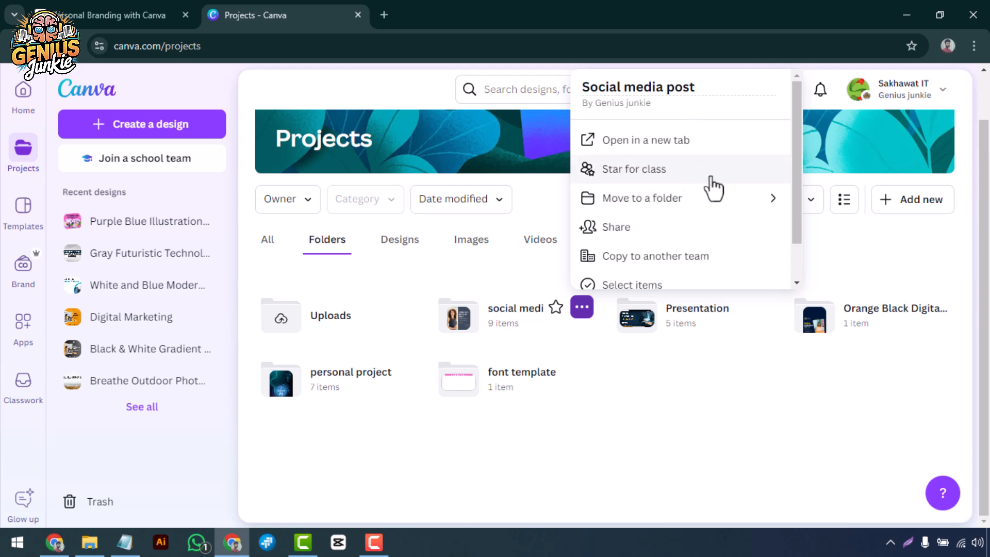
{"action": "scroll", "coordinate": [711, 186], "scroll_direction": "down", "scroll_amount": 1}
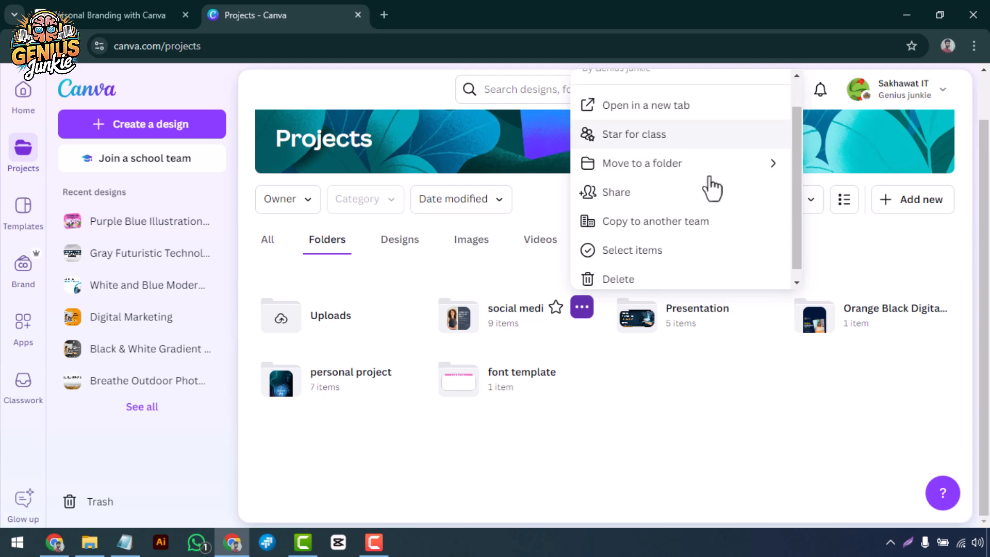
{"action": "left_click", "coordinate": [631, 183]}
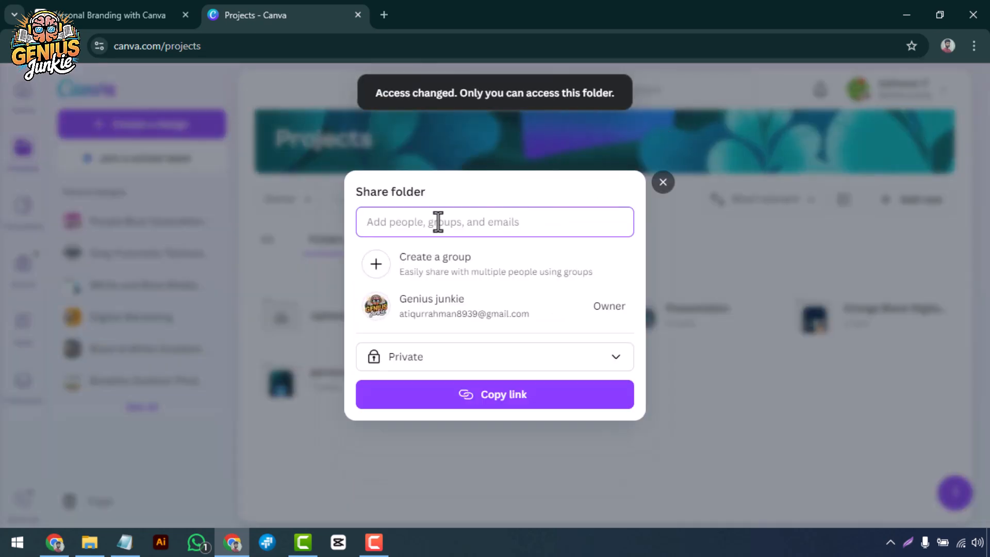
Share the social media folder with two suggested class members, with class notification turned off.
{"action": "type", "text": "m"}
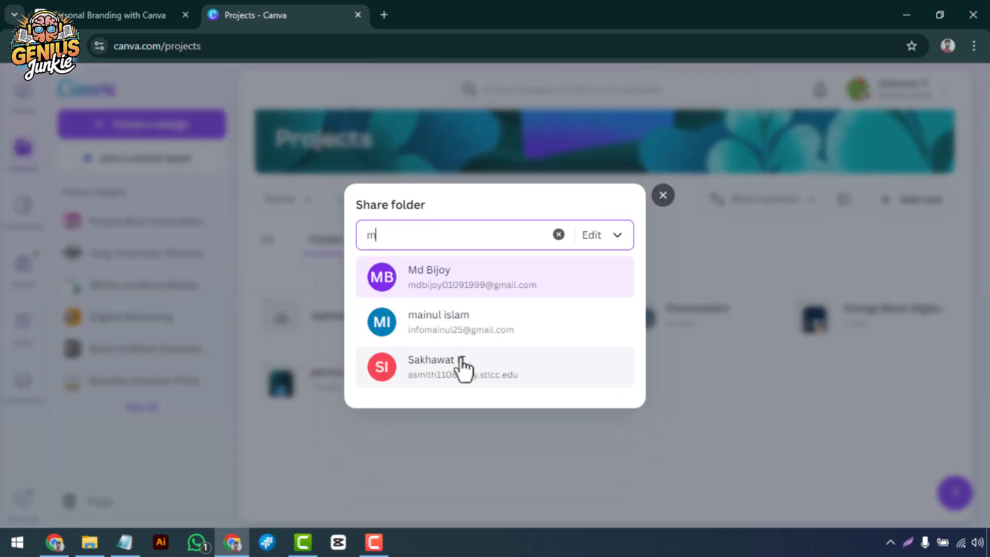
{"action": "left_click", "coordinate": [433, 280]}
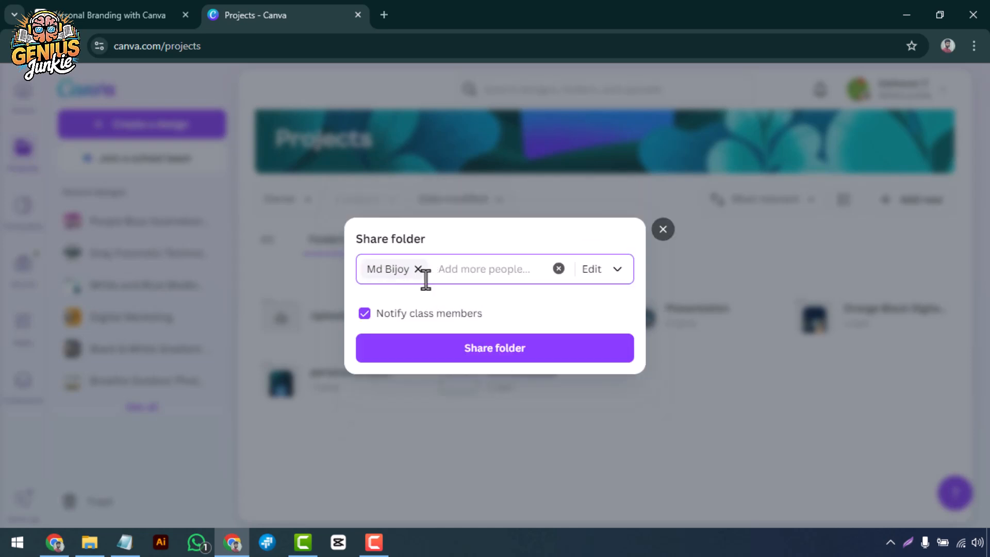
{"action": "type", "text": "m"}
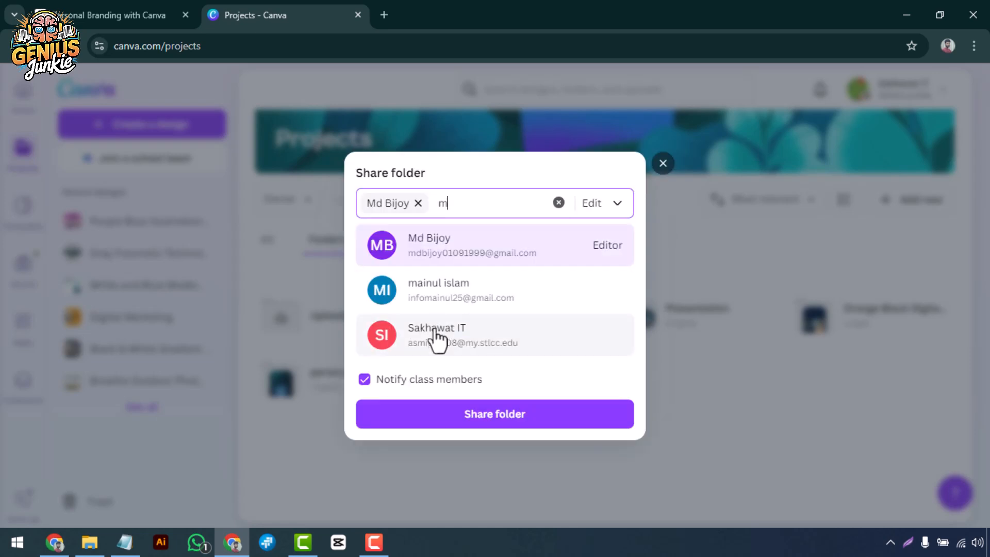
{"action": "left_click", "coordinate": [438, 338]}
{"action": "left_click", "coordinate": [365, 326]}
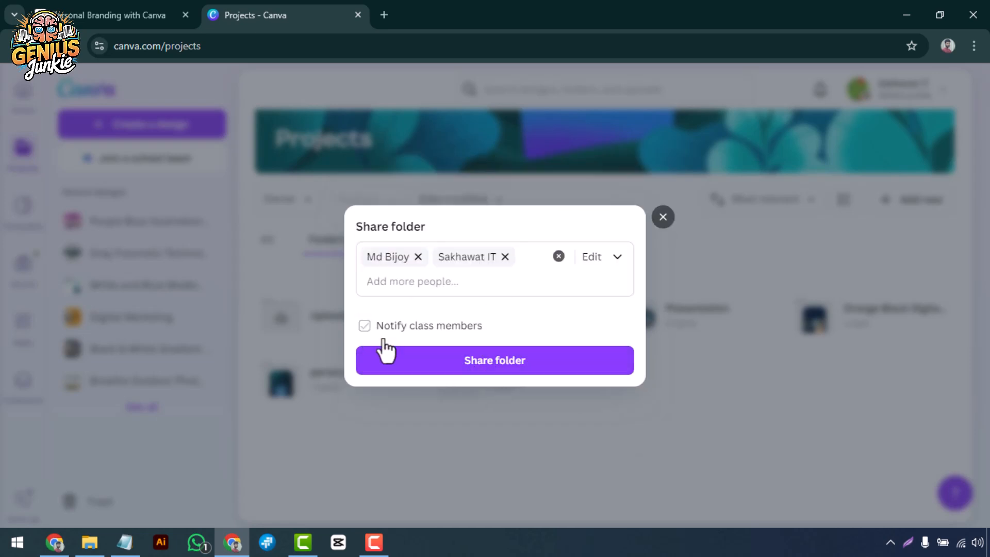
{"action": "left_click", "coordinate": [474, 359]}
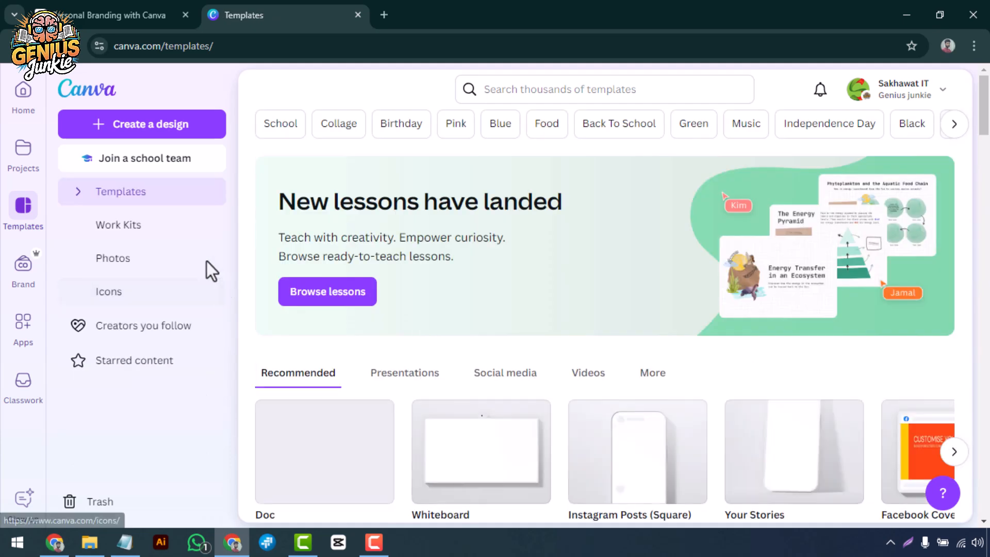
Browse to the Social Media > Instagram Posts templates.
{"action": "left_click", "coordinate": [77, 192]}
{"action": "left_click", "coordinate": [90, 247]}
{"action": "left_click", "coordinate": [149, 274]}
{"action": "scroll", "coordinate": [388, 406], "scroll_direction": "down", "scroll_amount": 5}
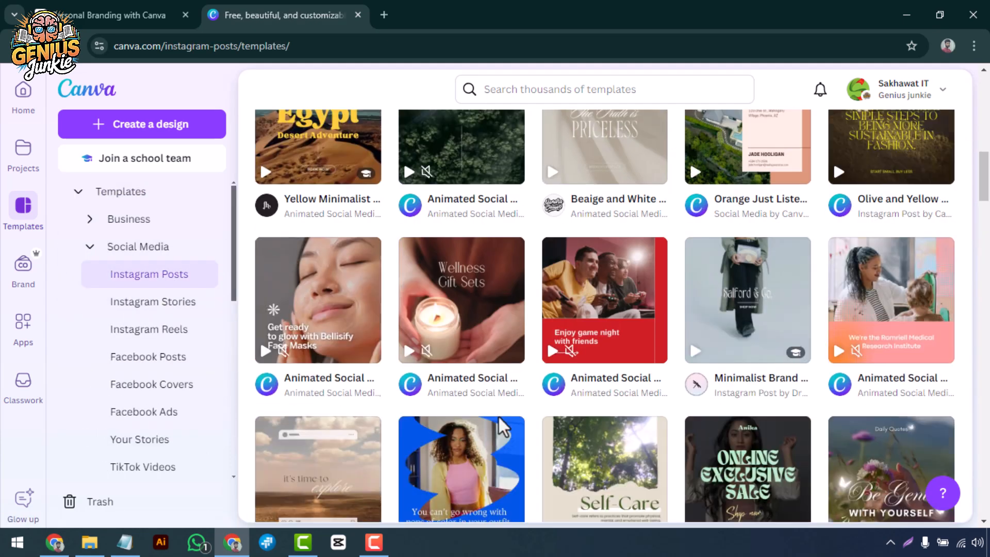
{"action": "scroll", "coordinate": [497, 416], "scroll_direction": "down", "scroll_amount": 5}
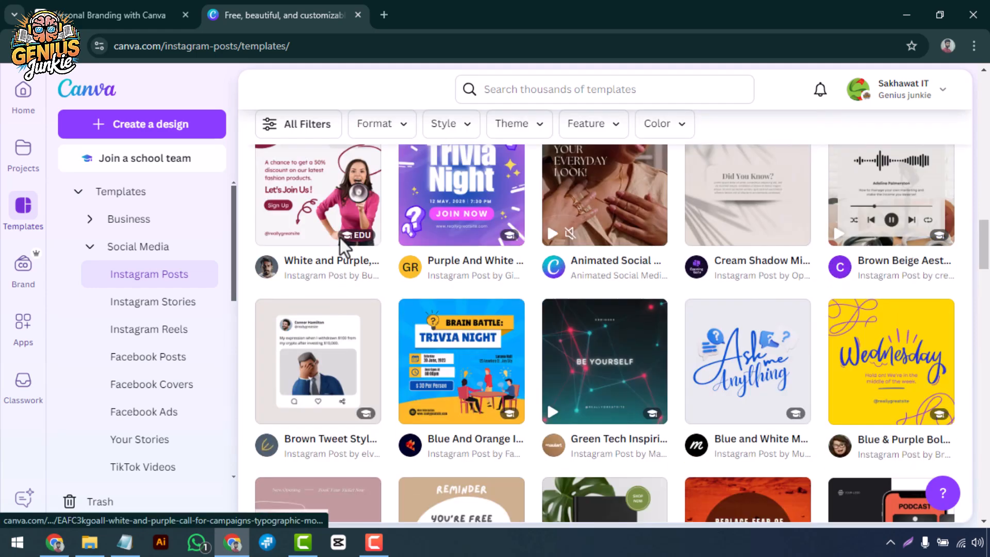
Customize the White and Purple template and begin adding a collaborator to the design.
{"action": "left_click", "coordinate": [351, 227]}
{"action": "left_click", "coordinate": [712, 253]}
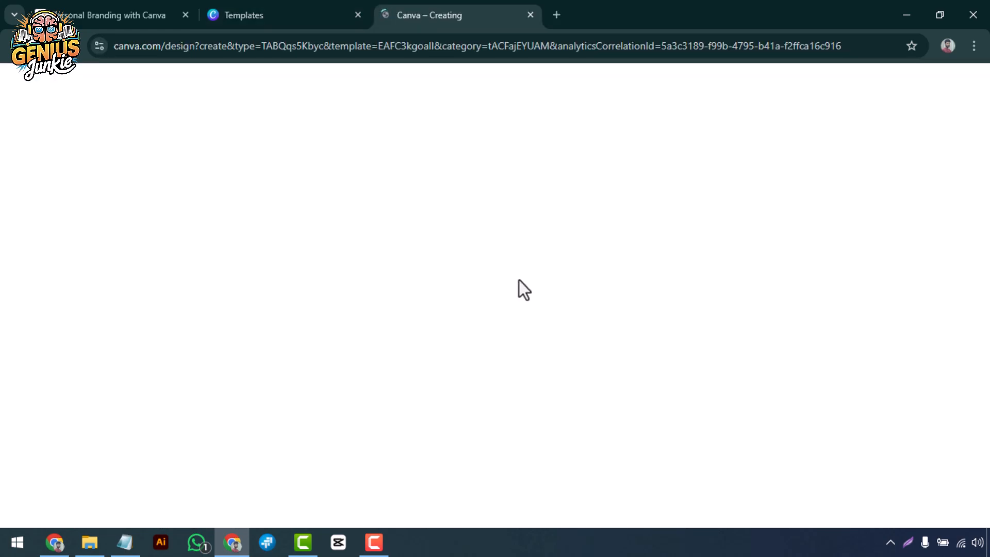
{"action": "left_click", "coordinate": [928, 84]}
{"action": "left_click", "coordinate": [742, 188]}
Share the design with the collaborator's email address, keeping edit access.
{"action": "left_click", "coordinate": [926, 156]}
{"action": "left_click", "coordinate": [784, 338]}
{"action": "left_click", "coordinate": [784, 338]}
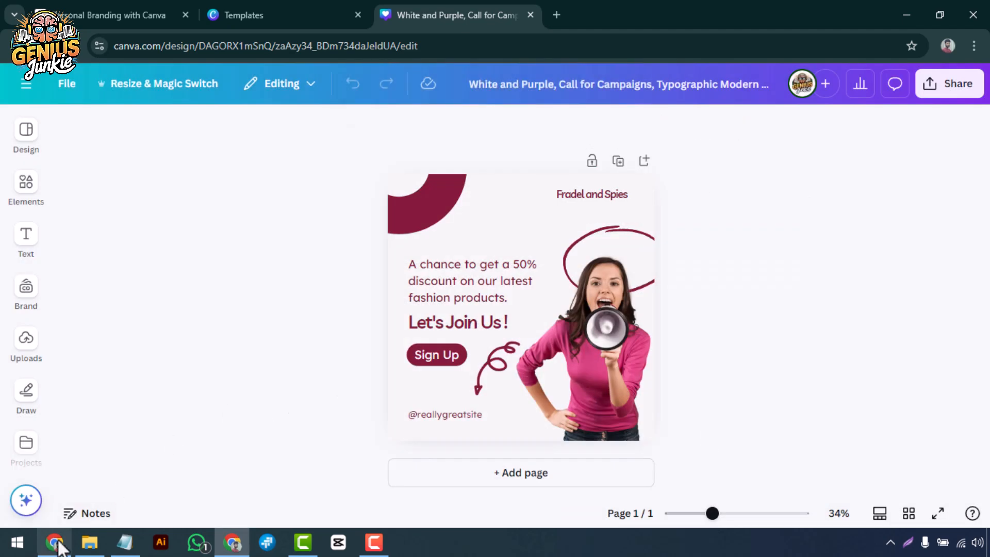
As the collaborator, open the shared design from notifications and select the maroon corner shape.
{"action": "left_click", "coordinate": [54, 542]}
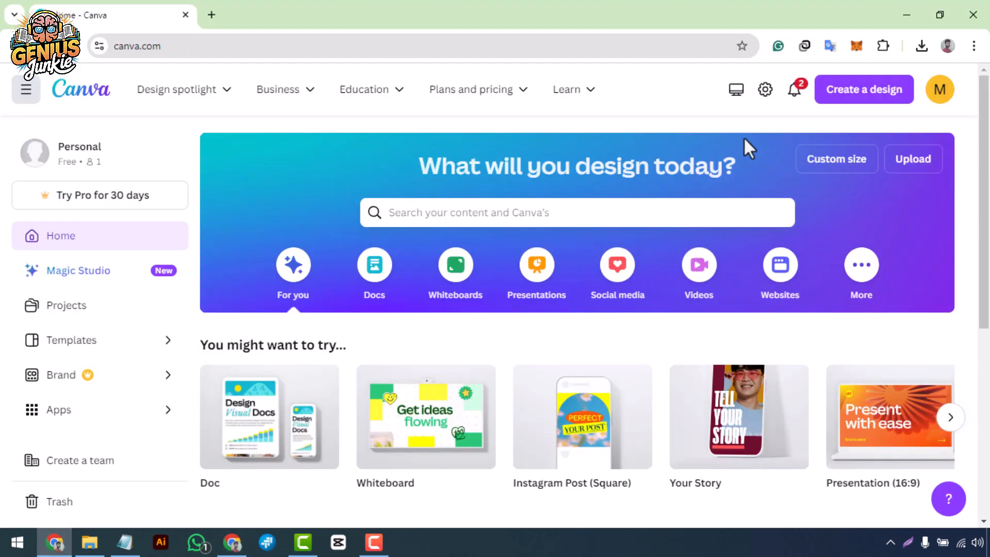
{"action": "left_click", "coordinate": [794, 90]}
{"action": "left_click", "coordinate": [707, 181]}
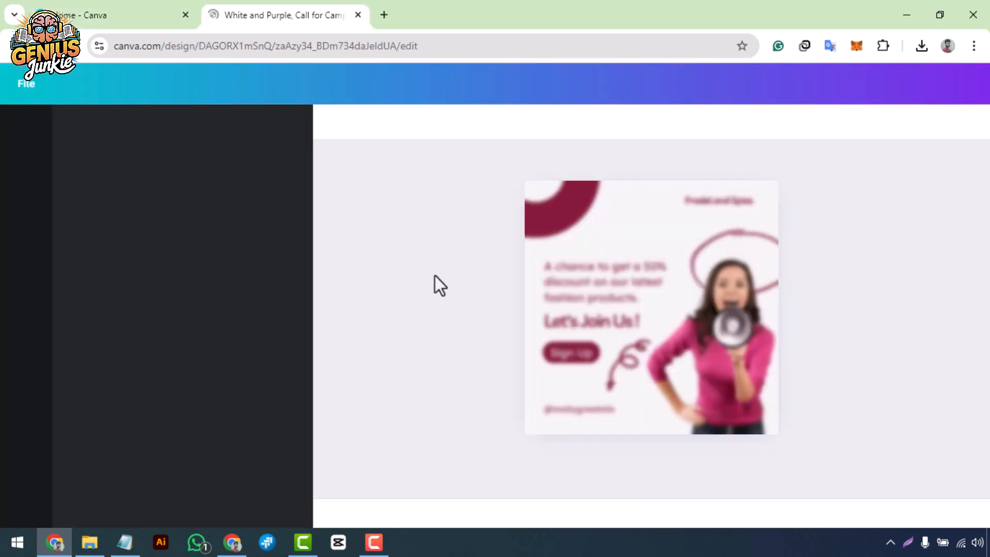
{"action": "left_click", "coordinate": [581, 227]}
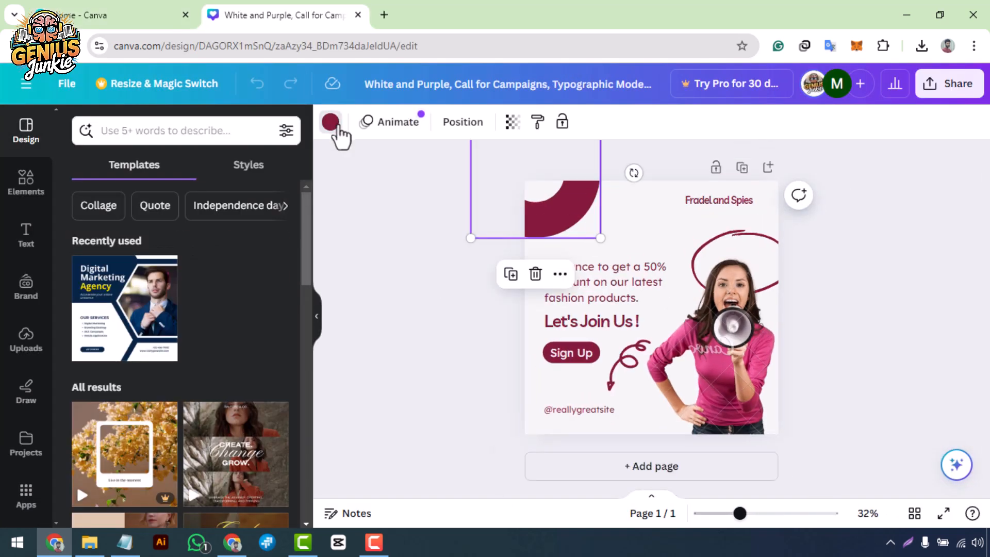
Recolour the maroon corner shape pink.
{"action": "left_click", "coordinate": [331, 122]}
{"action": "scroll", "coordinate": [155, 330], "scroll_direction": "down", "scroll_amount": 2}
{"action": "left_click", "coordinate": [117, 316]}
Set the page background to the light pink custom colour #FFF0F0.
{"action": "left_click", "coordinate": [320, 133]}
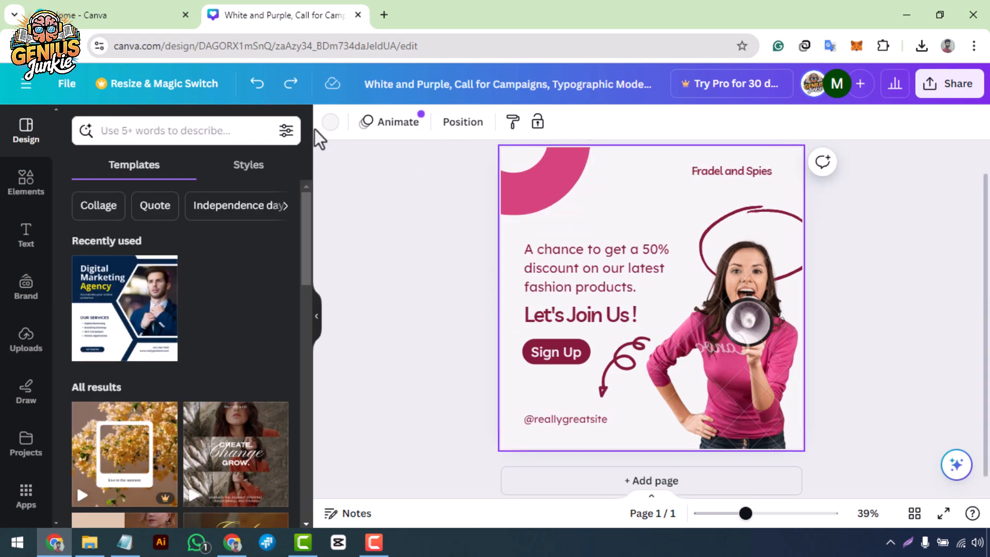
{"action": "left_click", "coordinate": [330, 122]}
{"action": "left_click", "coordinate": [197, 210]}
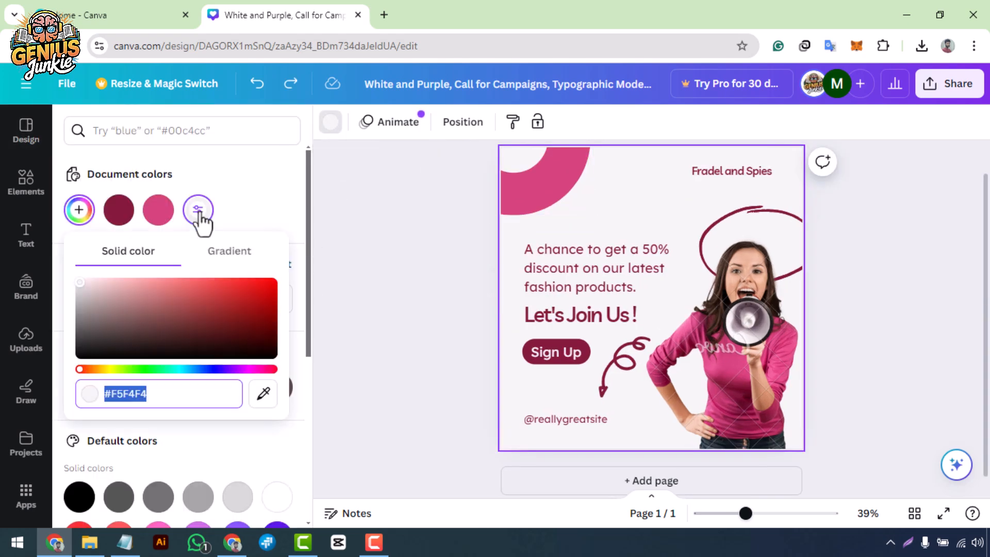
{"action": "left_click_drag", "start_coordinate": [93, 299], "coordinate": [87, 271]}
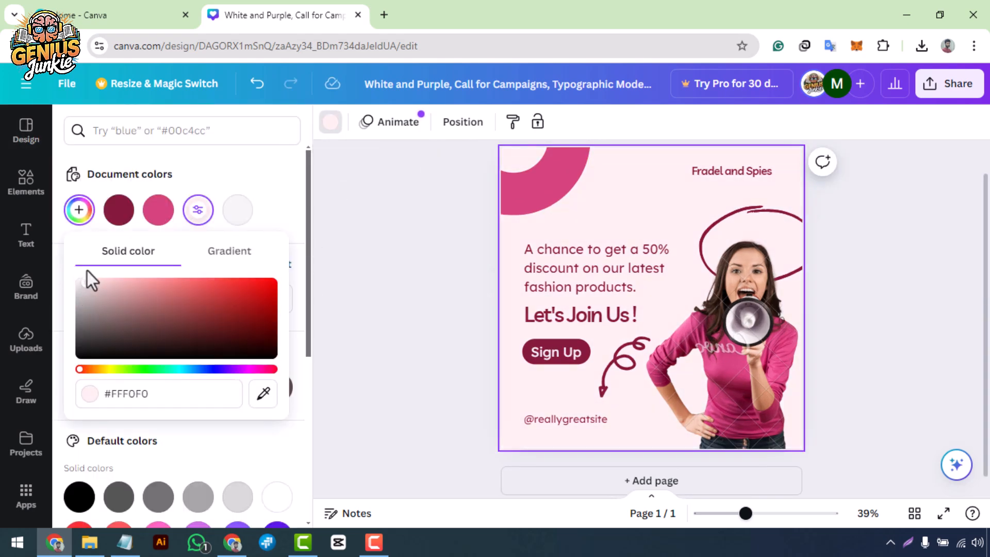
{"action": "left_click", "coordinate": [403, 282]}
{"action": "left_click", "coordinate": [233, 542]}
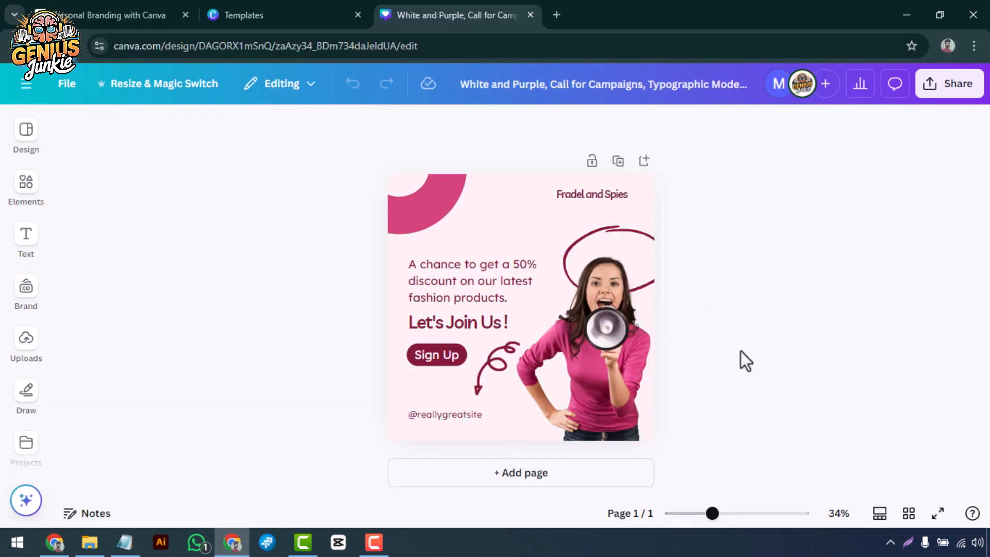
Open the full list of graphics in the Elements panel.
{"action": "left_click", "coordinate": [595, 364]}
{"action": "left_click", "coordinate": [29, 187]}
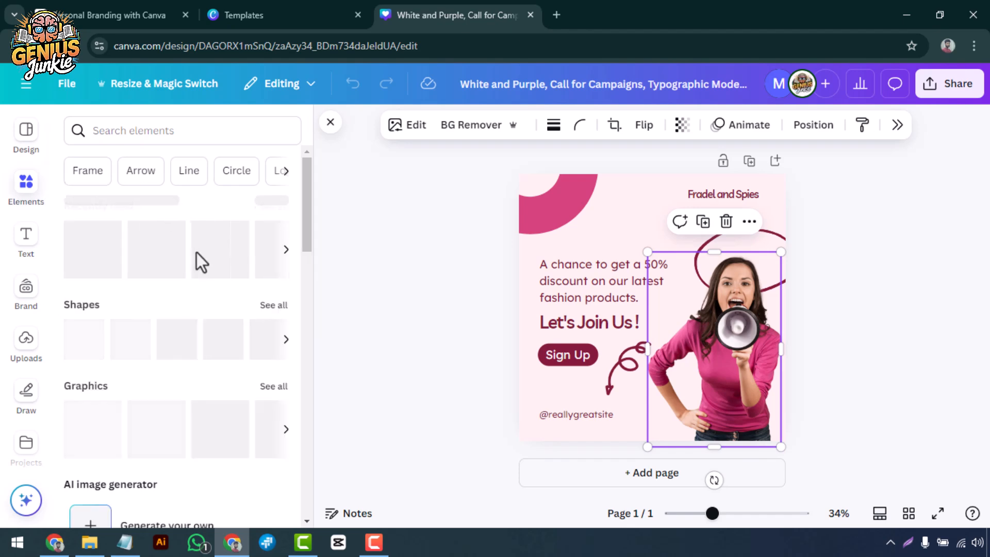
{"action": "key", "text": "Escape"}
{"action": "left_click", "coordinate": [278, 388]}
{"action": "scroll", "coordinate": [268, 371], "scroll_direction": "down", "scroll_amount": 10}
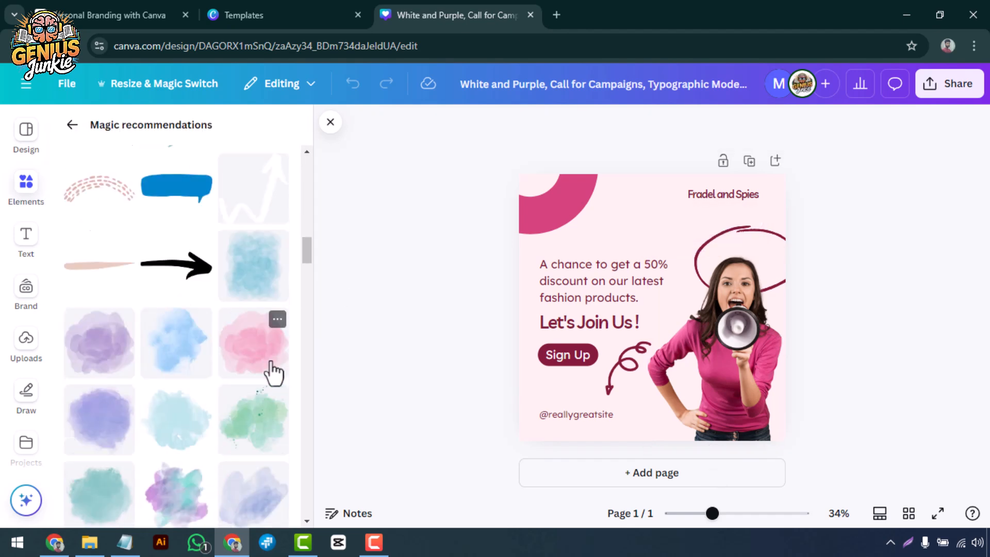
{"action": "scroll", "coordinate": [278, 463], "scroll_direction": "up", "scroll_amount": 2}
Drag the pink watercolour stroke onto the page and place it behind 'Fradel and Spies'.
{"action": "mouse_move", "coordinate": [260, 248]}
{"action": "left_mouse_down"}
{"action": "mouse_move", "coordinate": [704, 201]}
{"action": "mouse_move", "coordinate": [689, 229]}
{"action": "mouse_move", "coordinate": [709, 241]}
{"action": "left_mouse_up"}
{"action": "mouse_move", "coordinate": [857, 281]}
{"action": "left_mouse_down"}
{"action": "mouse_move", "coordinate": [774, 217]}
{"action": "mouse_move", "coordinate": [721, 209]}
{"action": "mouse_move", "coordinate": [741, 200]}
{"action": "left_mouse_up"}
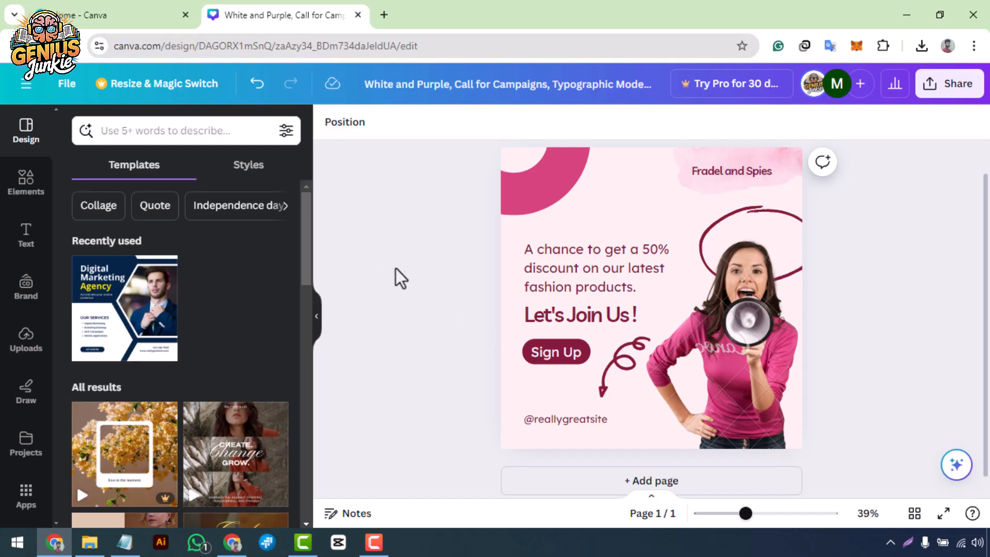
{"action": "scroll", "coordinate": [431, 277], "scroll_direction": "up", "scroll_amount": 1}
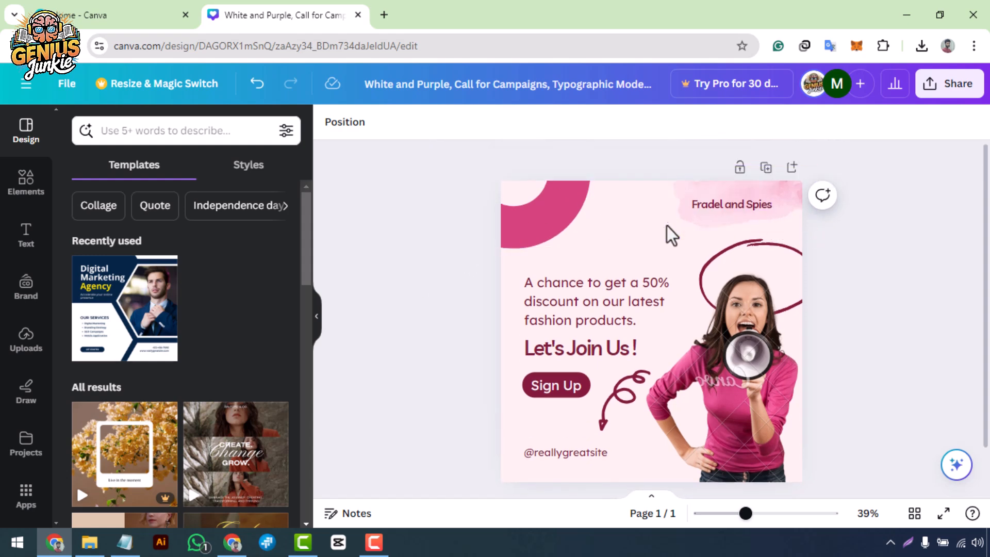
Start a comment on the Sign Up text reading 'use another massage here'.
{"action": "left_click", "coordinate": [585, 387]}
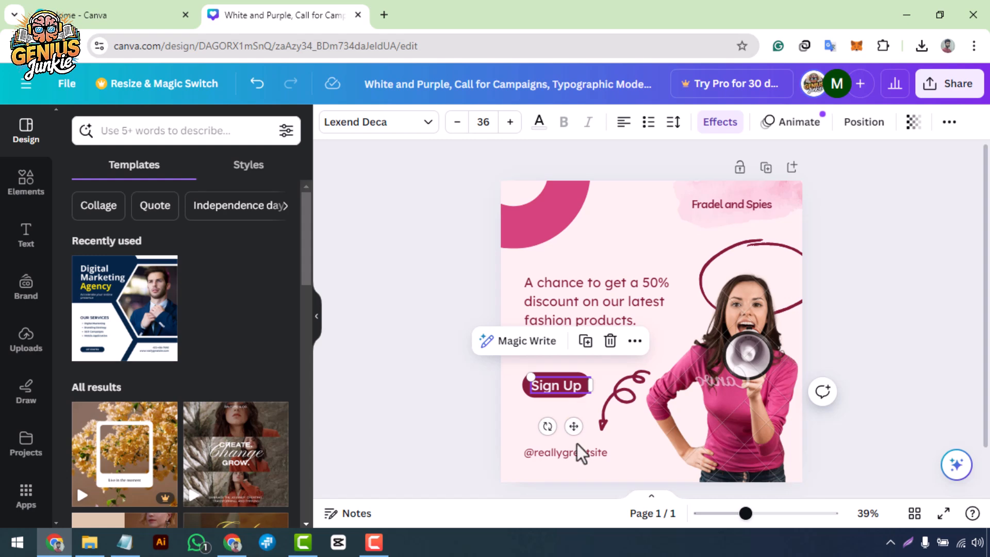
{"action": "right_click", "coordinate": [552, 385]}
{"action": "left_click", "coordinate": [578, 375]}
{"action": "type", "text": "c"}
{"action": "key", "text": "BackSpace"}
{"action": "key", "text": "BackSpace"}
{"action": "key", "text": "BackSpace"}
{"action": "type", "text": "use a"}
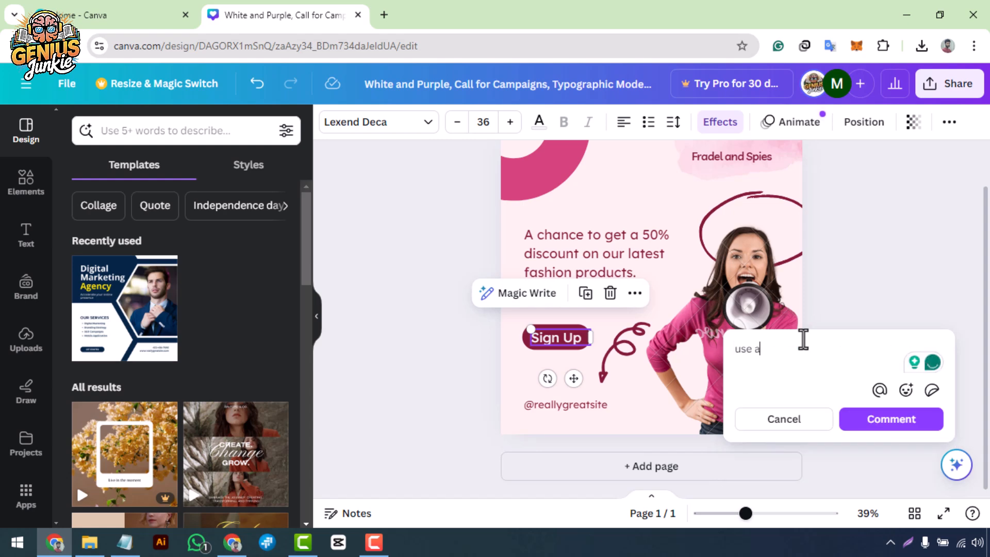
{"action": "type", "text": "nother massage here"}
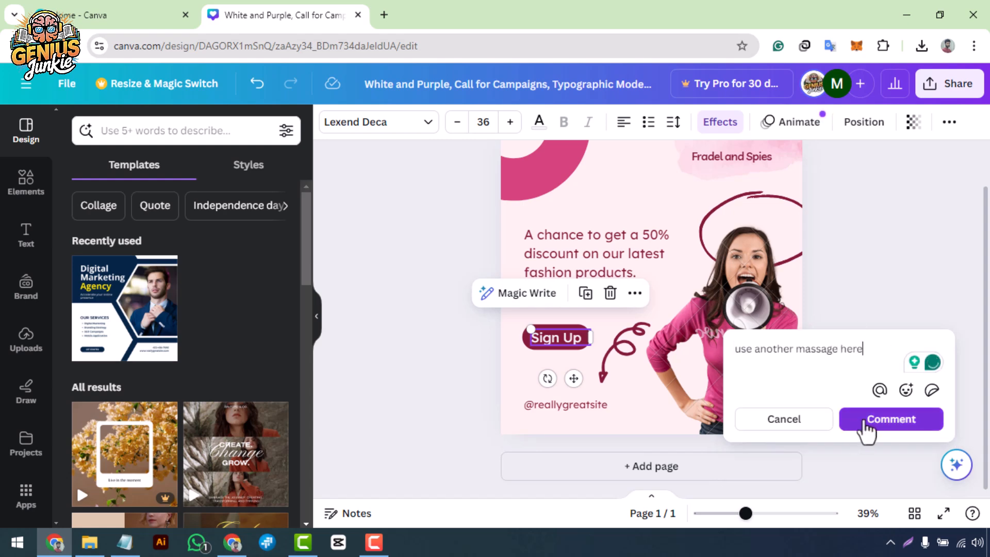
Correct 'massage' to 'message', post the comment, then select the Sign Up text as the collaborator.
{"action": "mouse_move", "coordinate": [828, 353]}
{"action": "left_click", "coordinate": [829, 377]}
{"action": "left_click", "coordinate": [871, 421]}
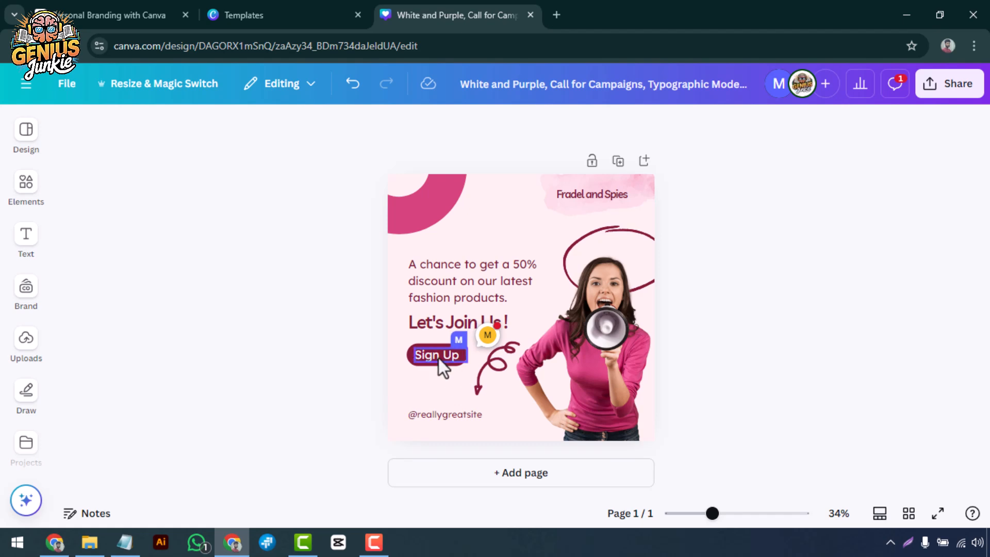
{"action": "left_click", "coordinate": [456, 355]}
Replace the Sign Up button text with 'JOIN NOW' and widen its box to keep one line.
{"action": "left_click", "coordinate": [454, 342]}
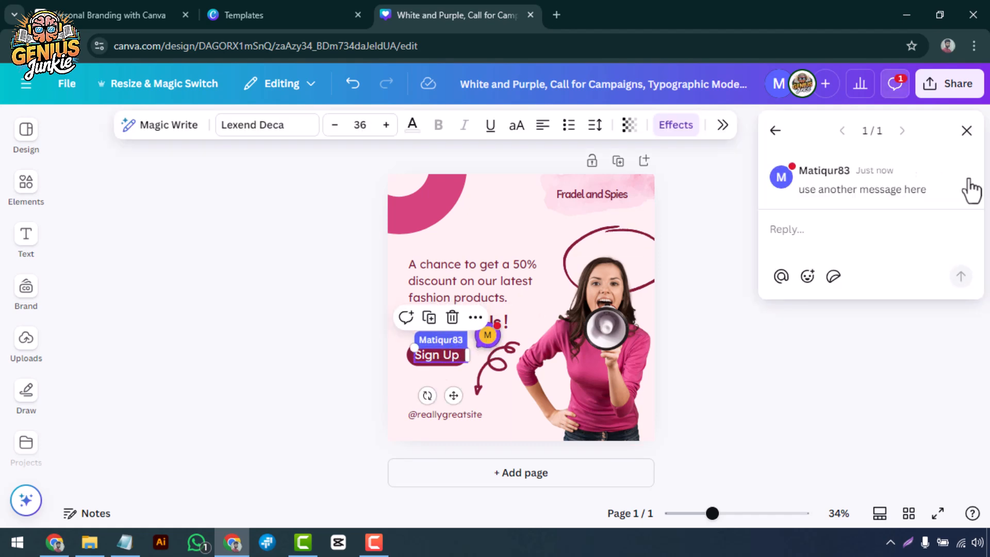
{"action": "left_click", "coordinate": [437, 357]}
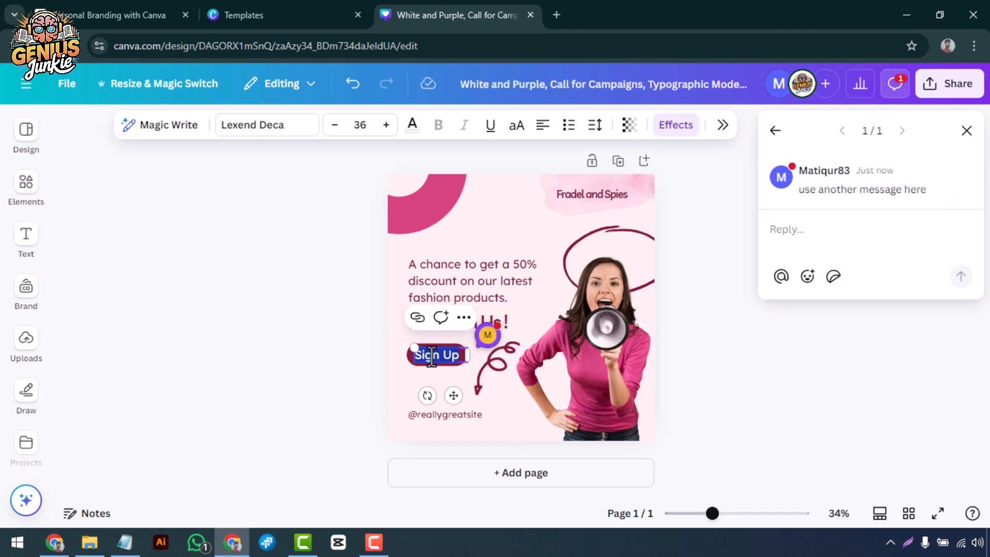
{"action": "type", "text": "JOIN NOW"}
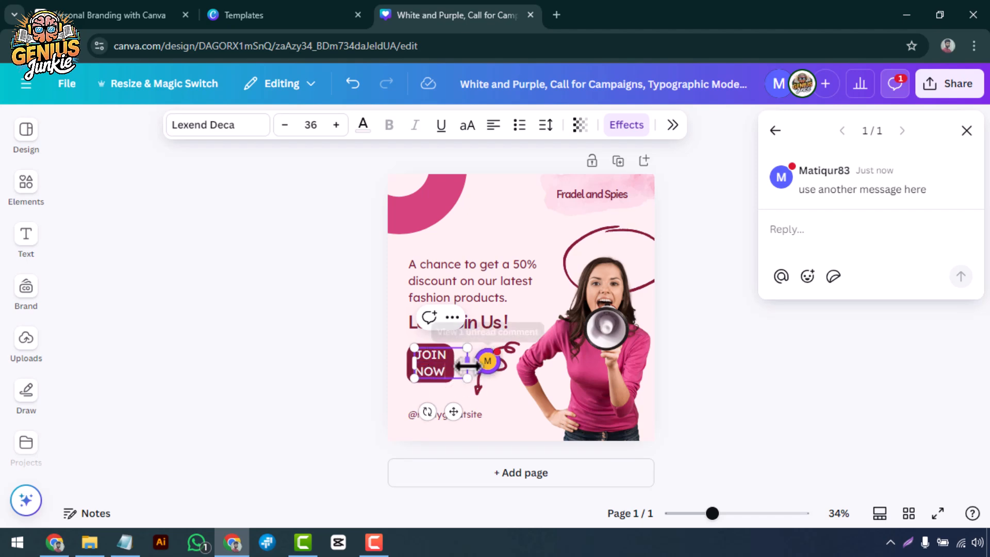
{"action": "left_click_drag", "start_coordinate": [467, 356], "coordinate": [485, 360]}
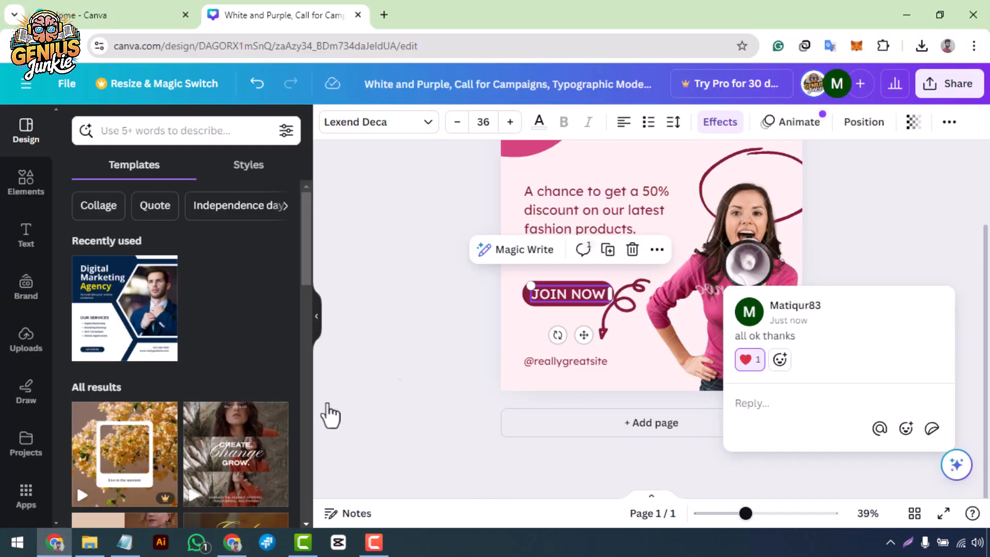
Close the comment thread and zoom in and out to check the JOIN NOW design.
{"action": "left_click", "coordinate": [833, 347]}
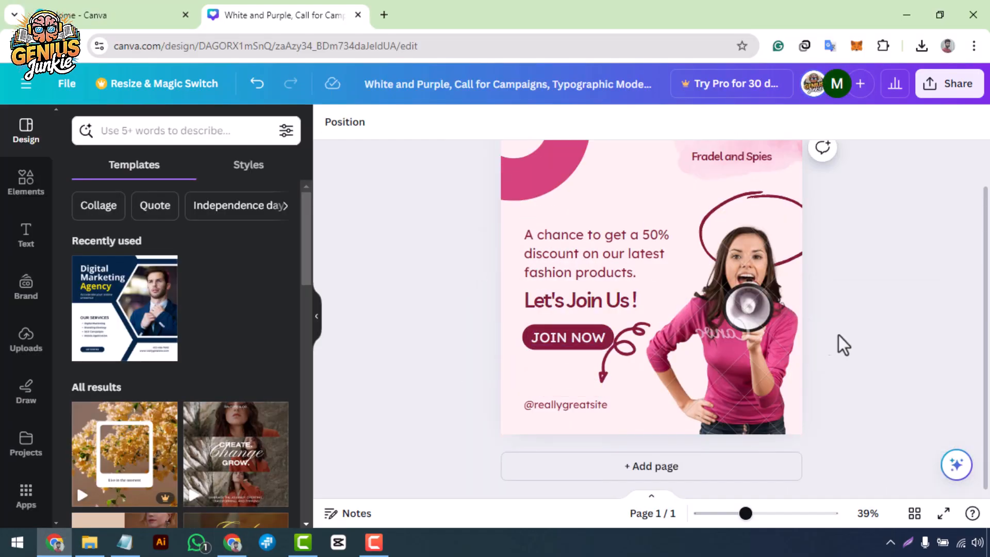
{"action": "scroll", "coordinate": [871, 326], "scroll_direction": "up", "scroll_amount": 1}
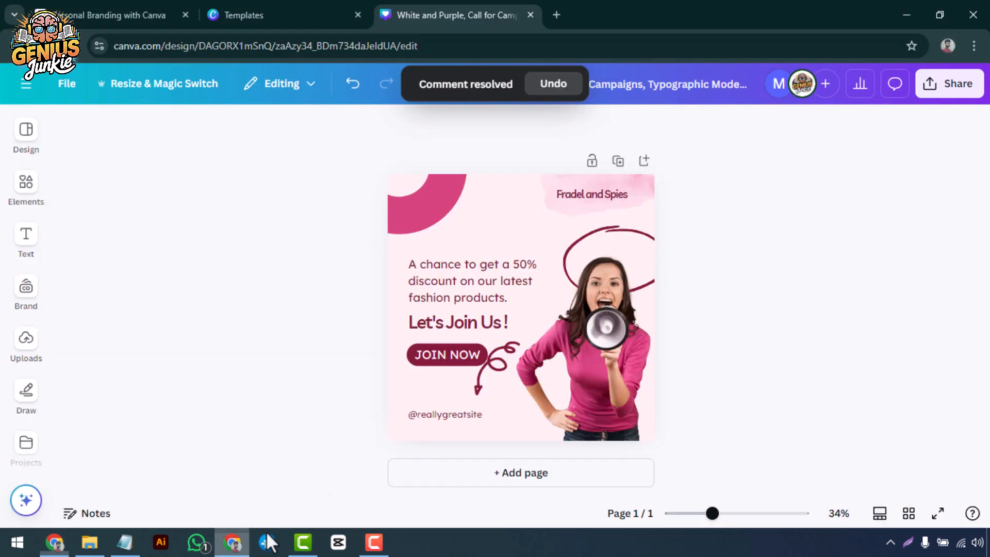
{"action": "scroll", "coordinate": [741, 344], "scroll_direction": "up", "scroll_amount": 3}
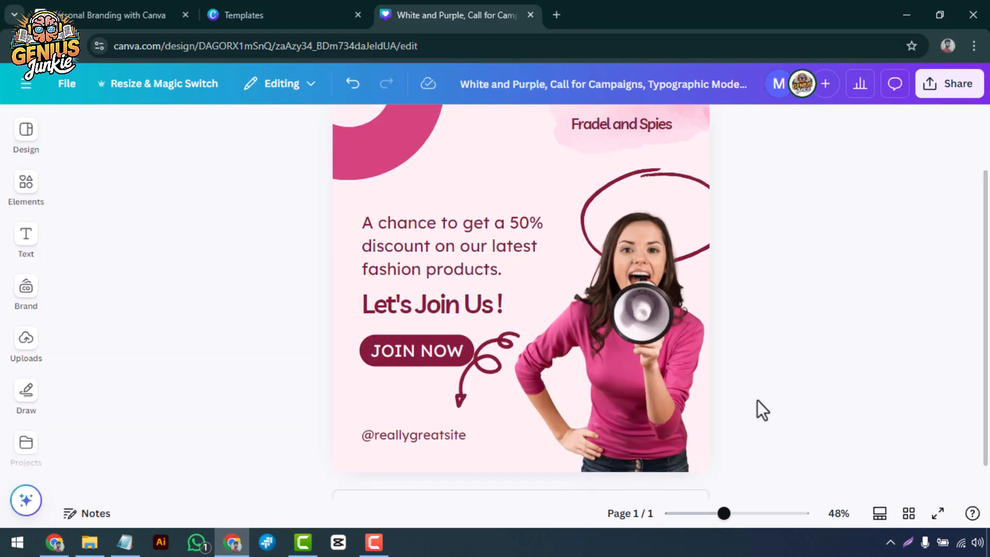
{"action": "scroll", "coordinate": [757, 401], "scroll_direction": "down", "scroll_amount": 3}
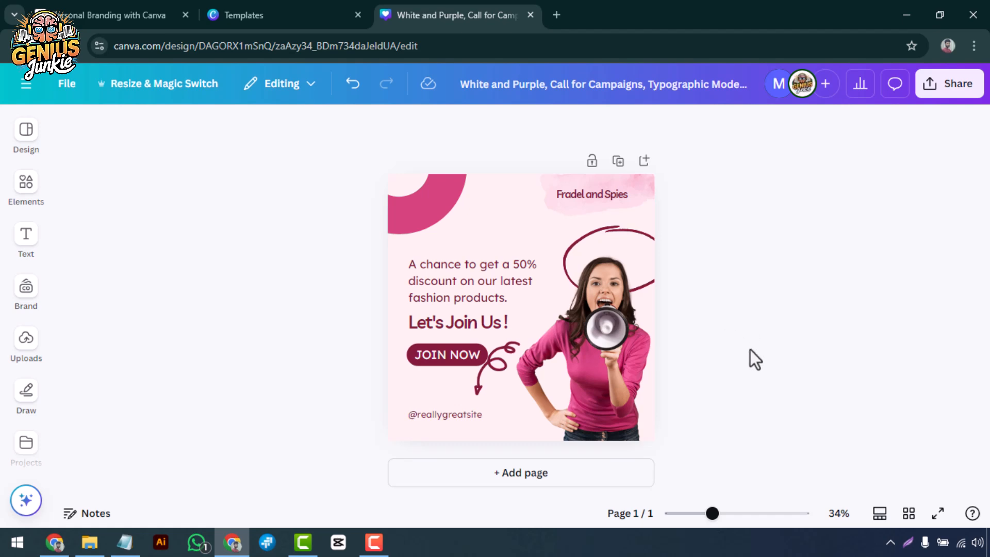
{"action": "scroll", "coordinate": [752, 358], "scroll_direction": "up", "scroll_amount": 1}
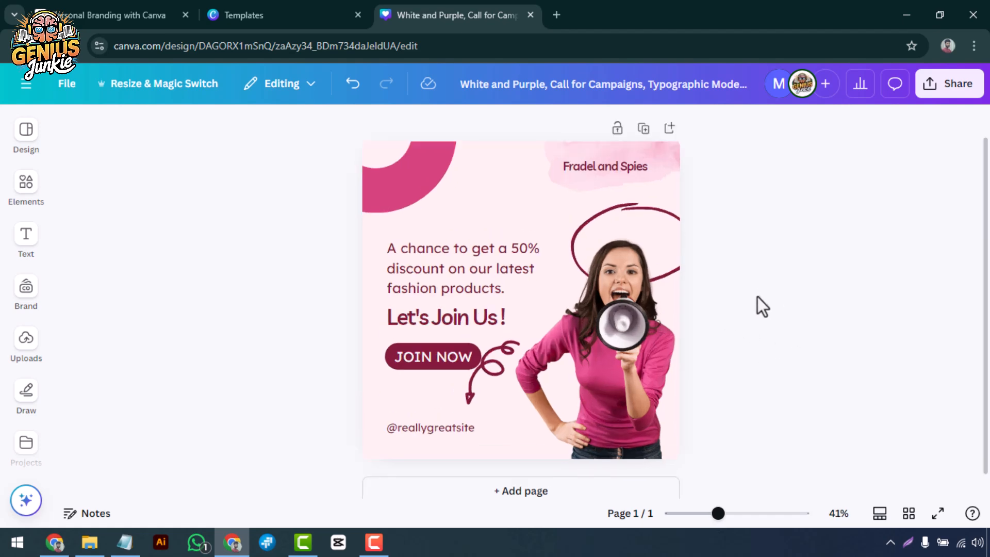
Download the JOIN NOW post as a 1,080 × 1,080 PNG via Share > Download.
{"action": "left_click", "coordinate": [951, 86]}
{"action": "left_click", "coordinate": [750, 467]}
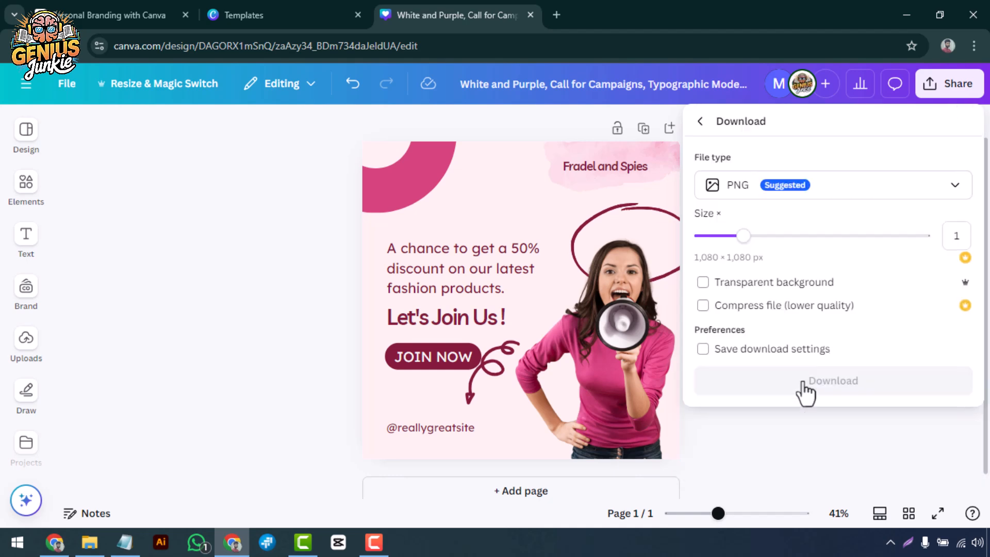
{"action": "left_click", "coordinate": [791, 191]}
{"action": "left_click", "coordinate": [781, 279]}
{"action": "left_click", "coordinate": [778, 364]}
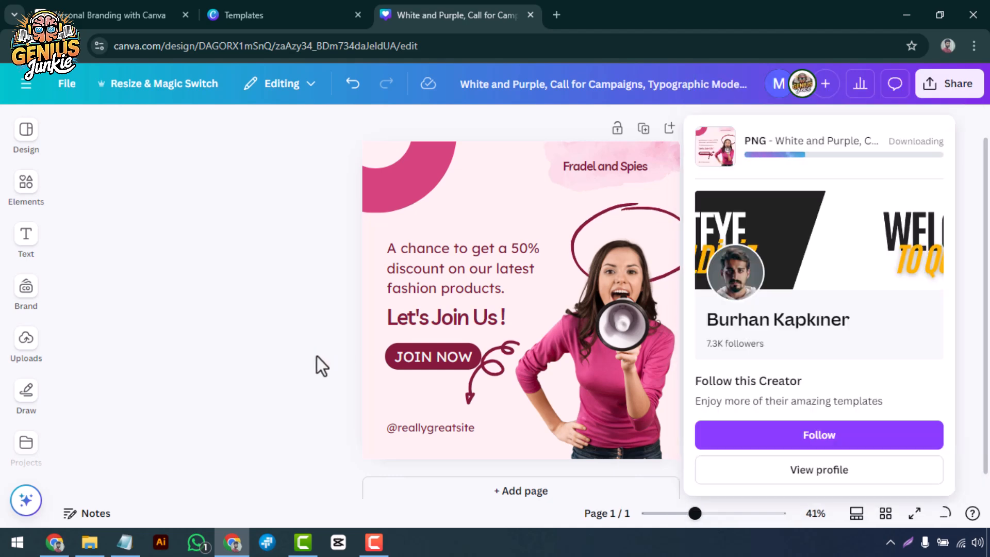
{"action": "left_click", "coordinate": [317, 356]}
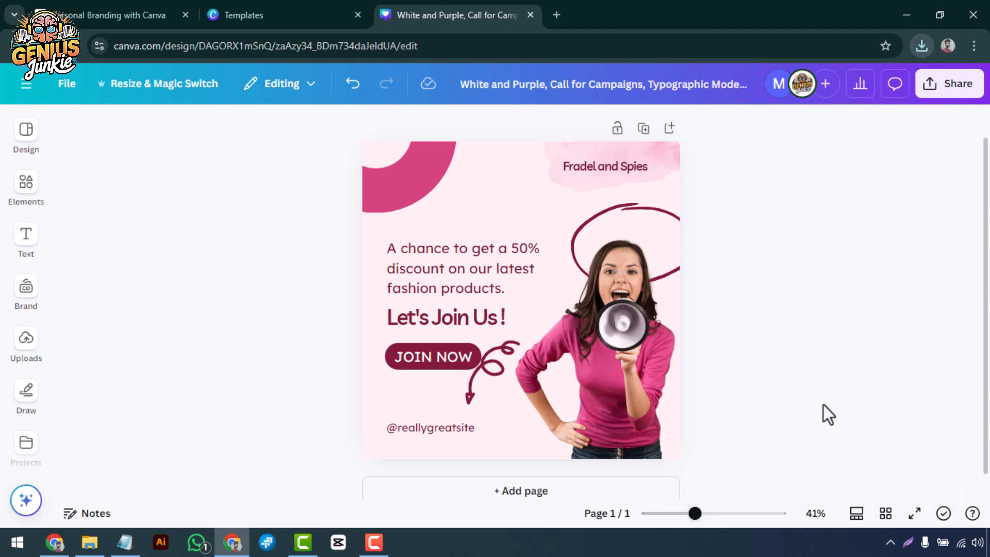